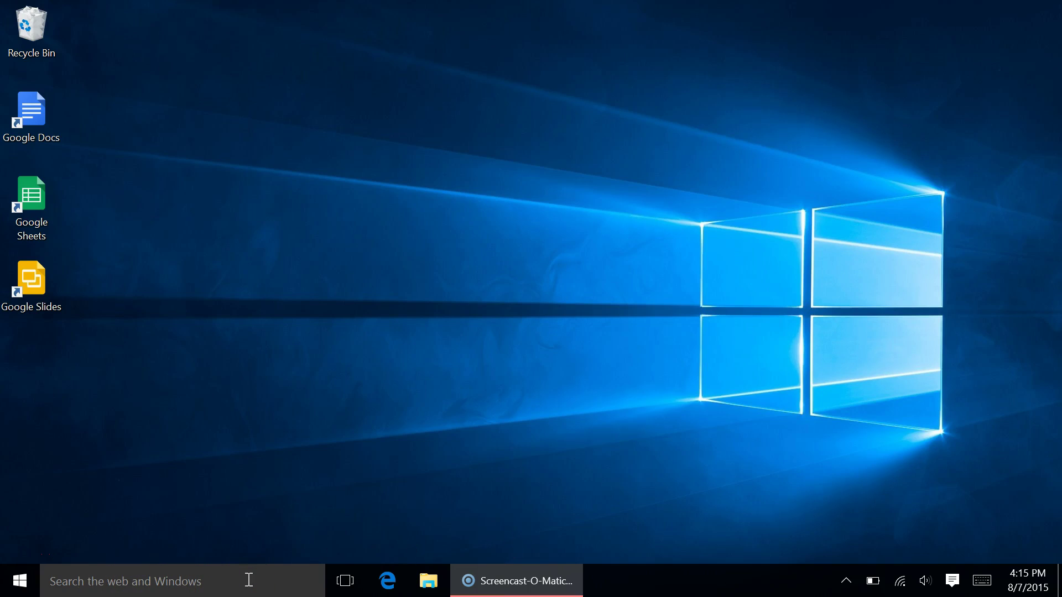
# - Start a search from the taskbar, then dismiss the search results
pyautogui.click(192, 582)
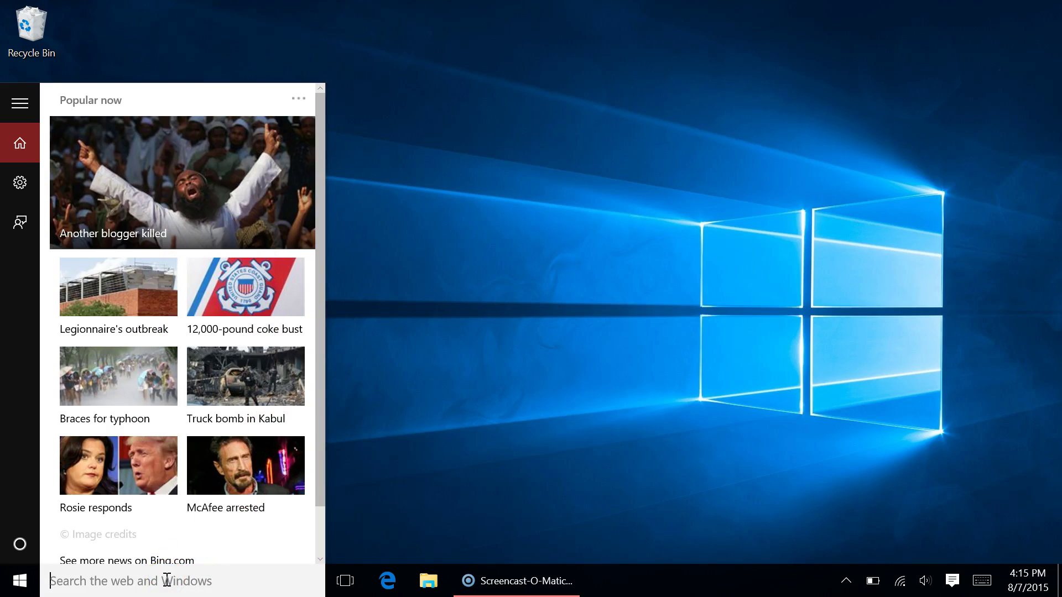
pyautogui.write('device')
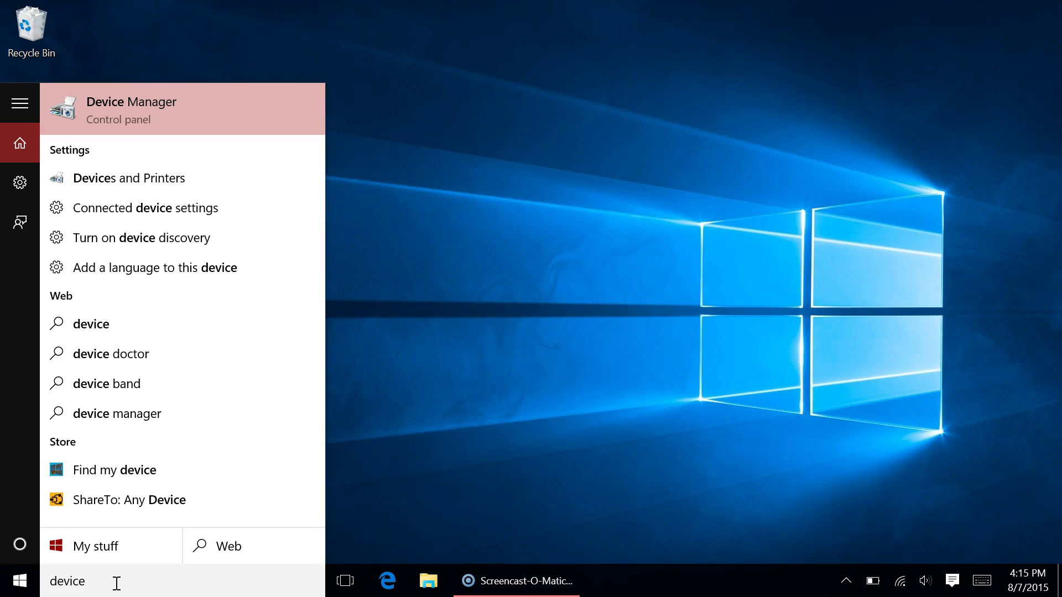
pyautogui.click(116, 581)
pyautogui.click(376, 497)
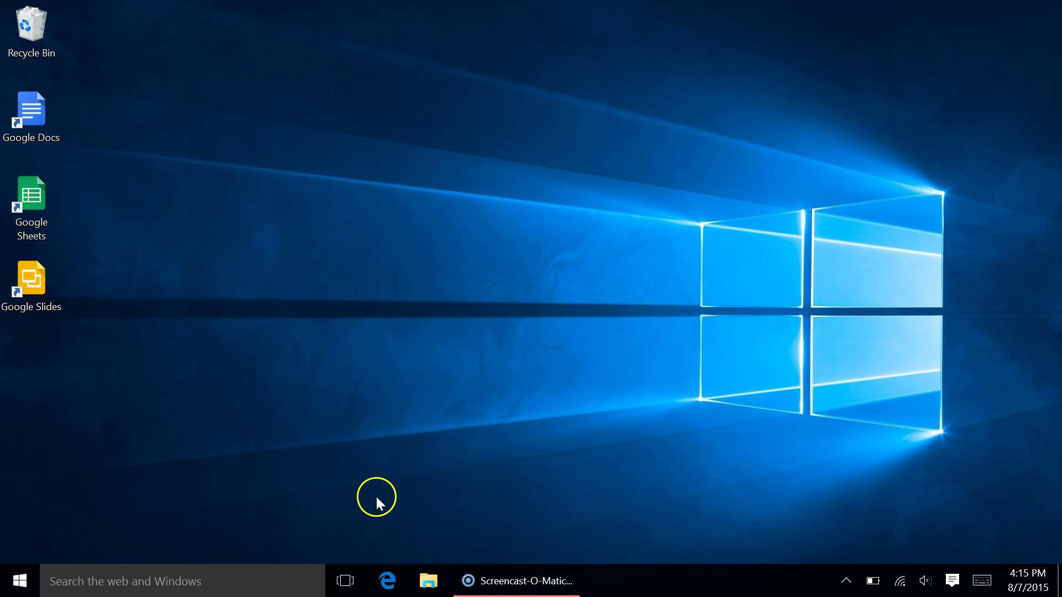
# - Switch 'Search online and include web results' to Off in the search panel's settings
pyautogui.click(102, 581)
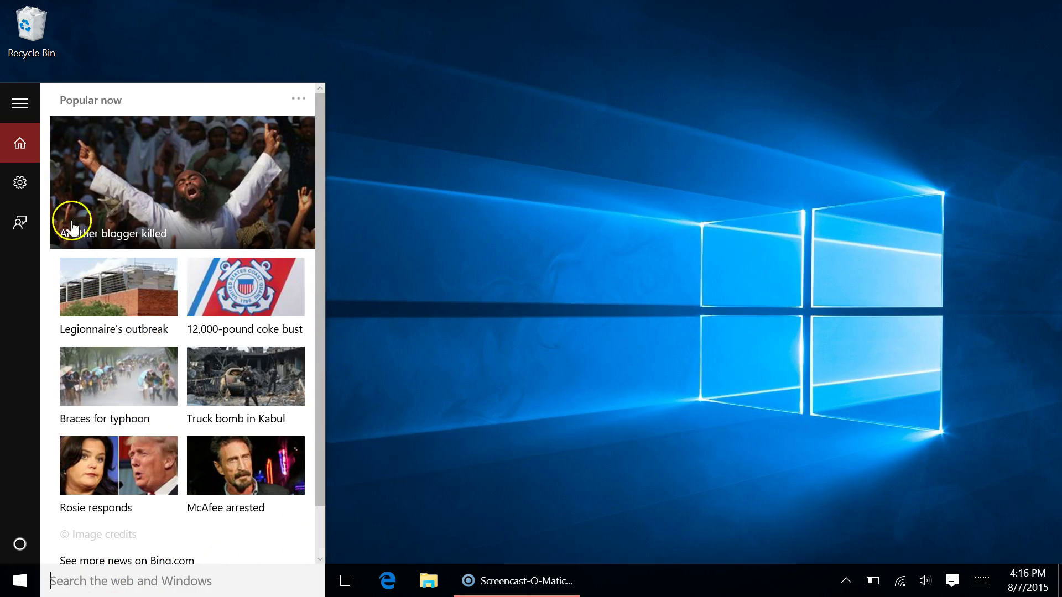
pyautogui.click(18, 189)
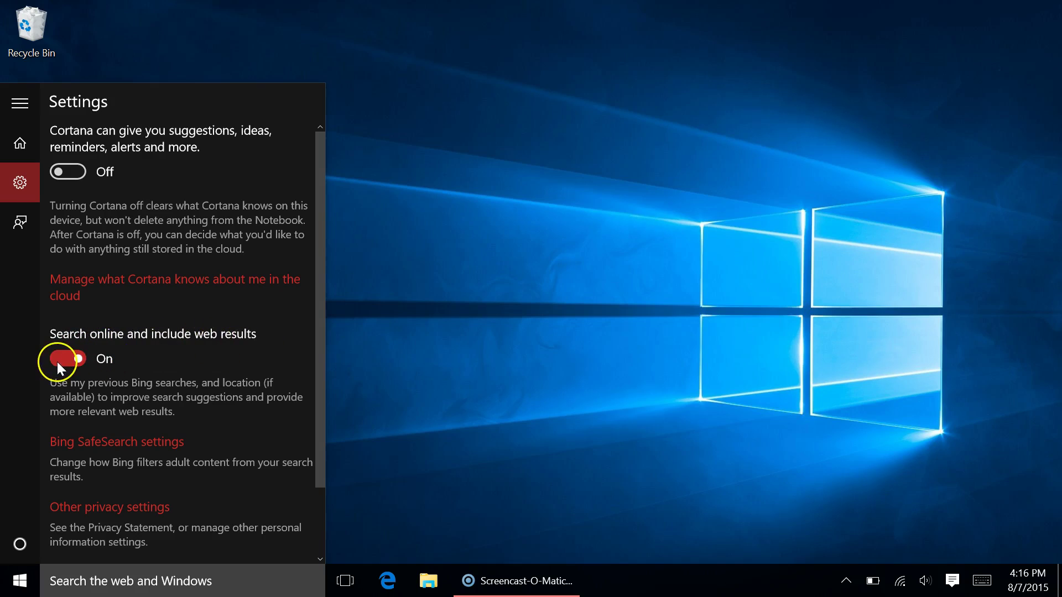
pyautogui.click(71, 358)
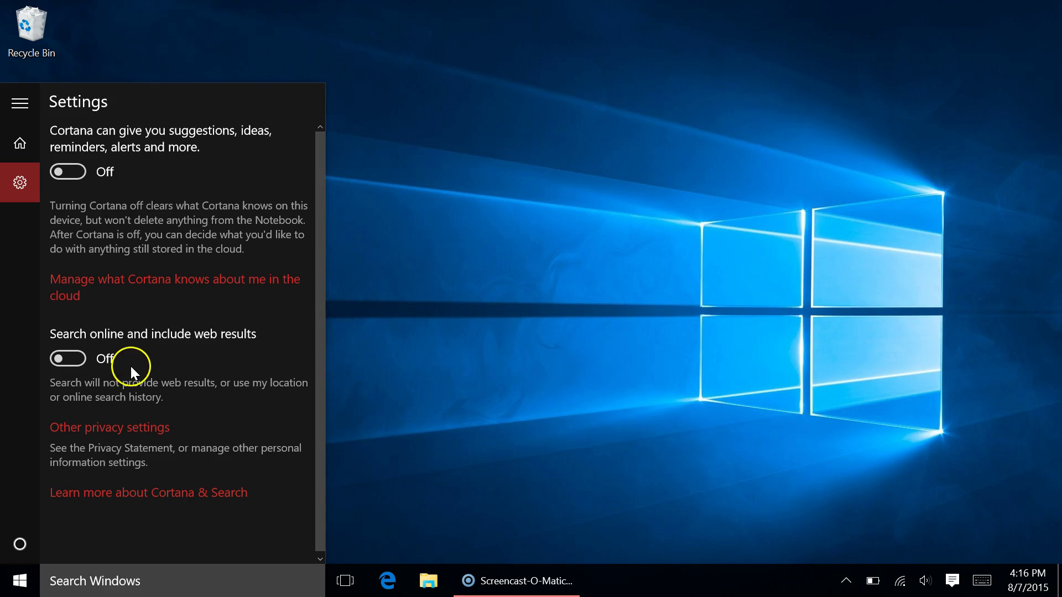
pyautogui.click(132, 583)
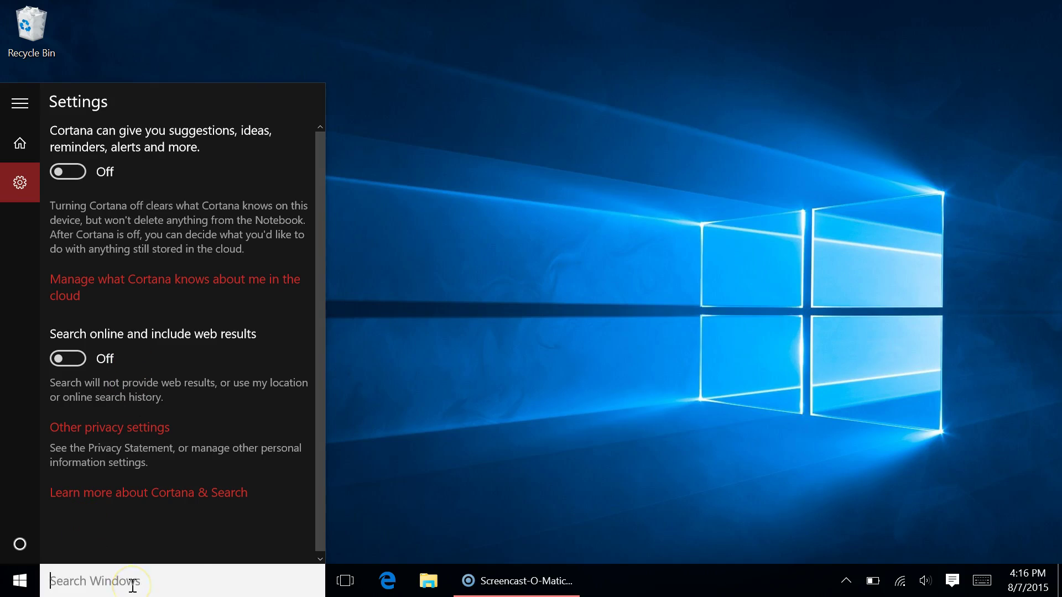
pyautogui.write('device')
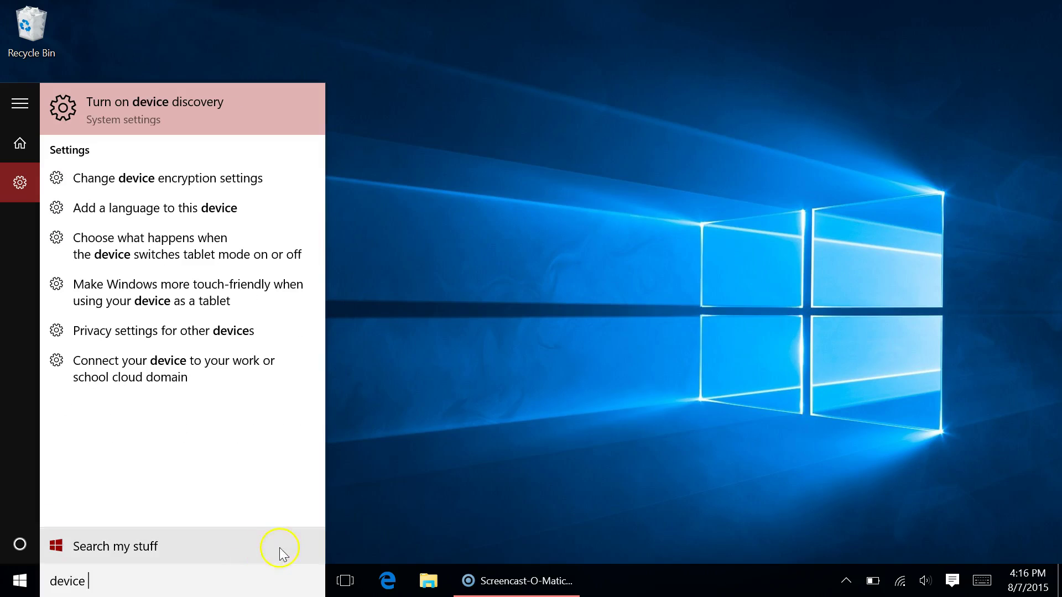
pyautogui.click(383, 523)
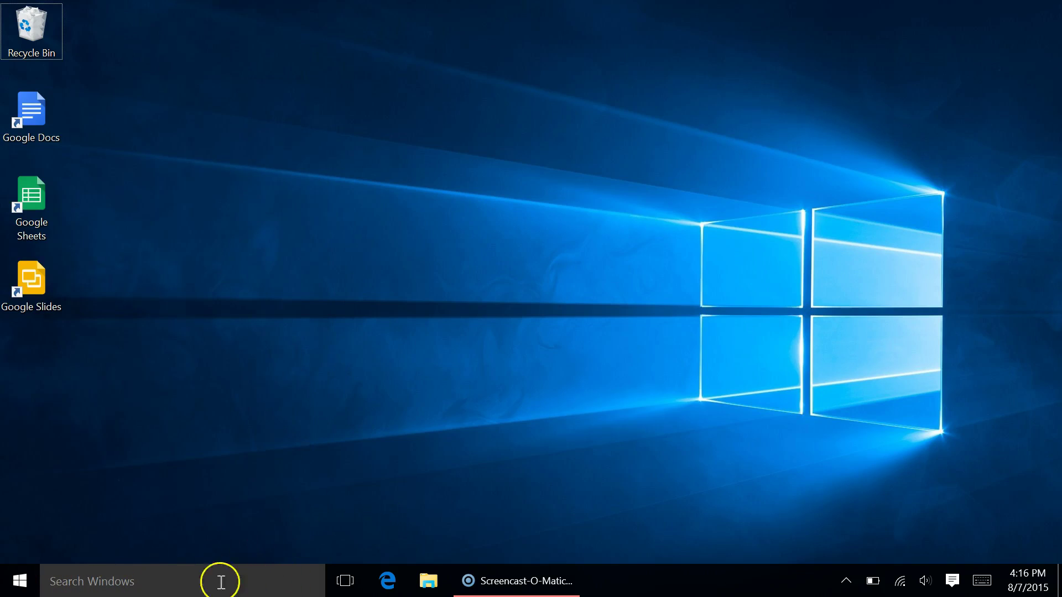
# - Set taskbar search to 'Show search icon', then open and close the search panel
pyautogui.rightClick(148, 581)
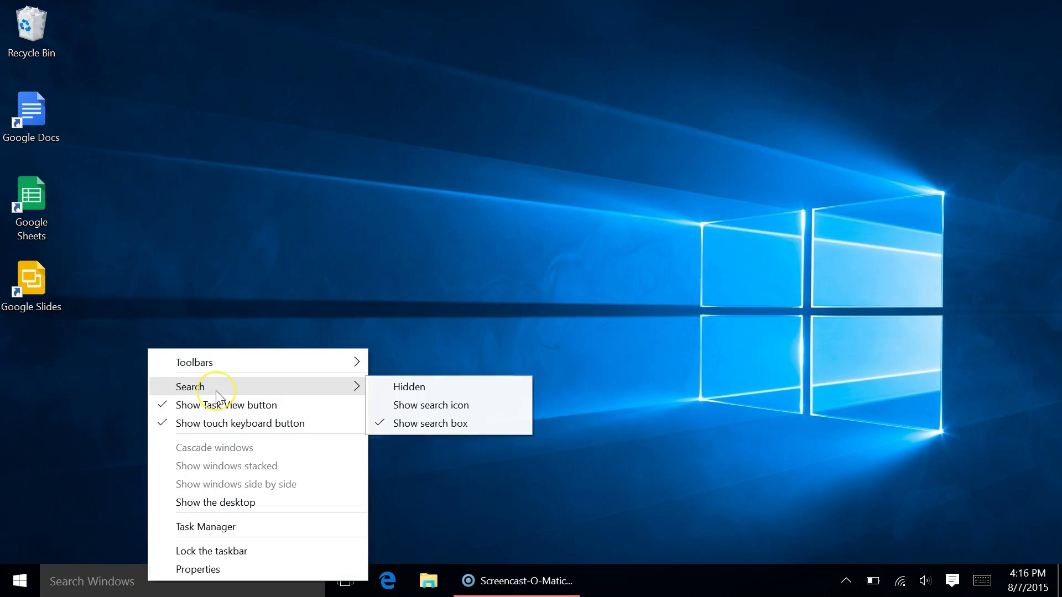
pyautogui.moveTo(190, 386)
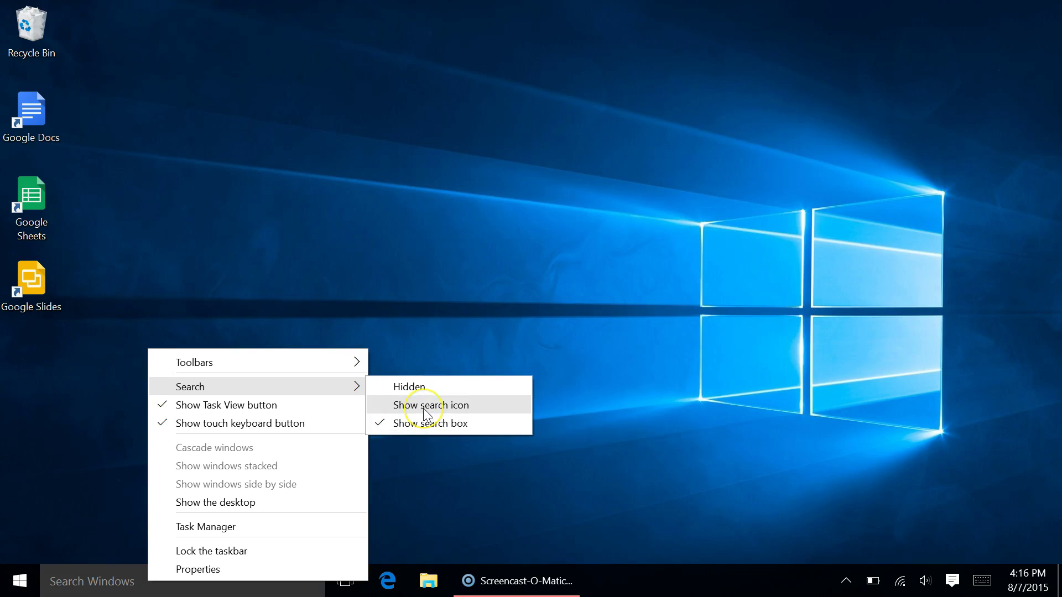
pyautogui.click(425, 407)
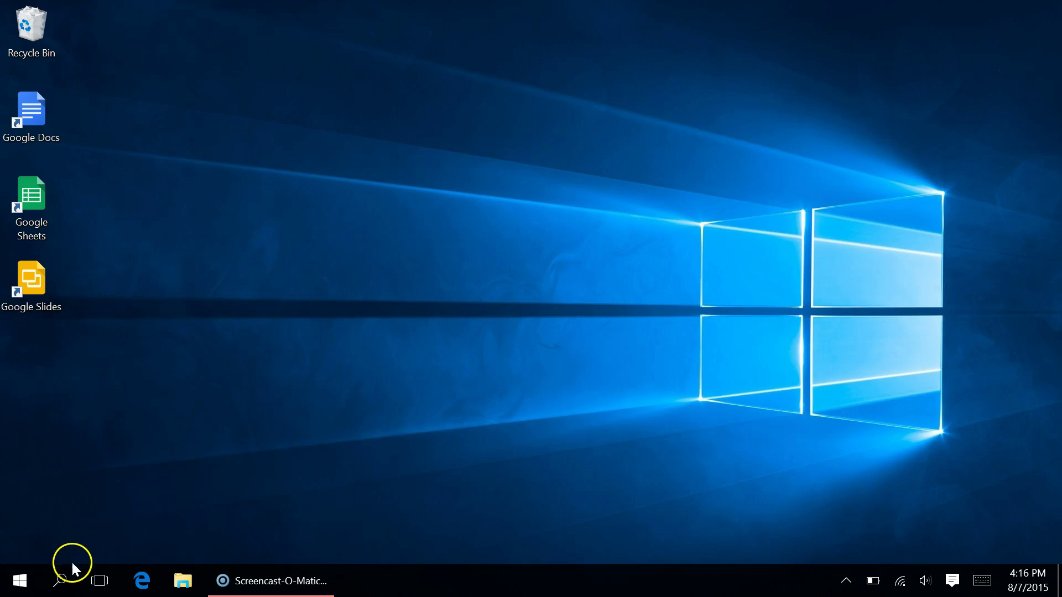
pyautogui.click(60, 580)
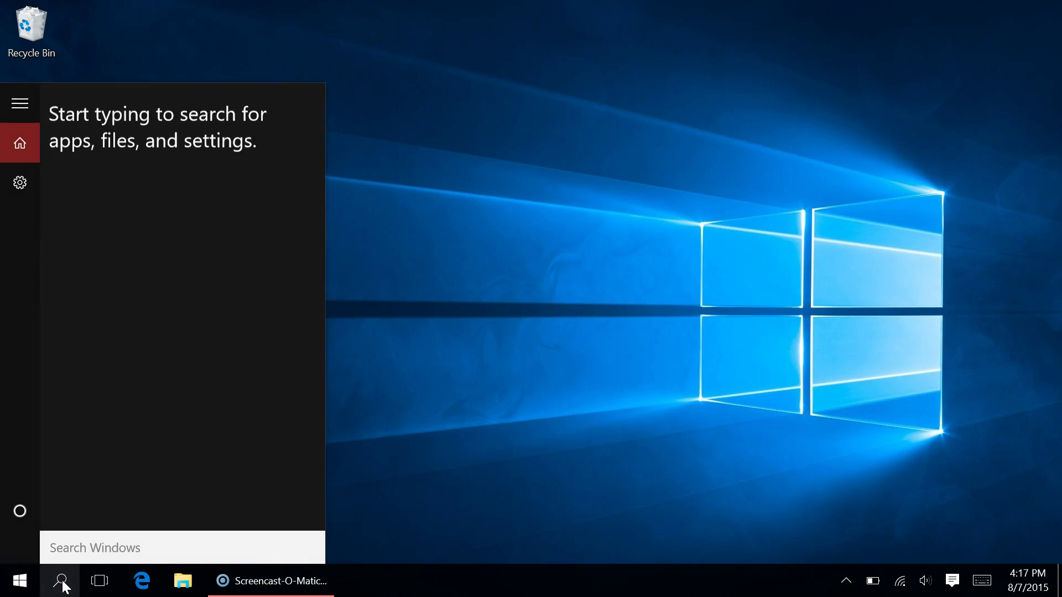
pyautogui.write('d')
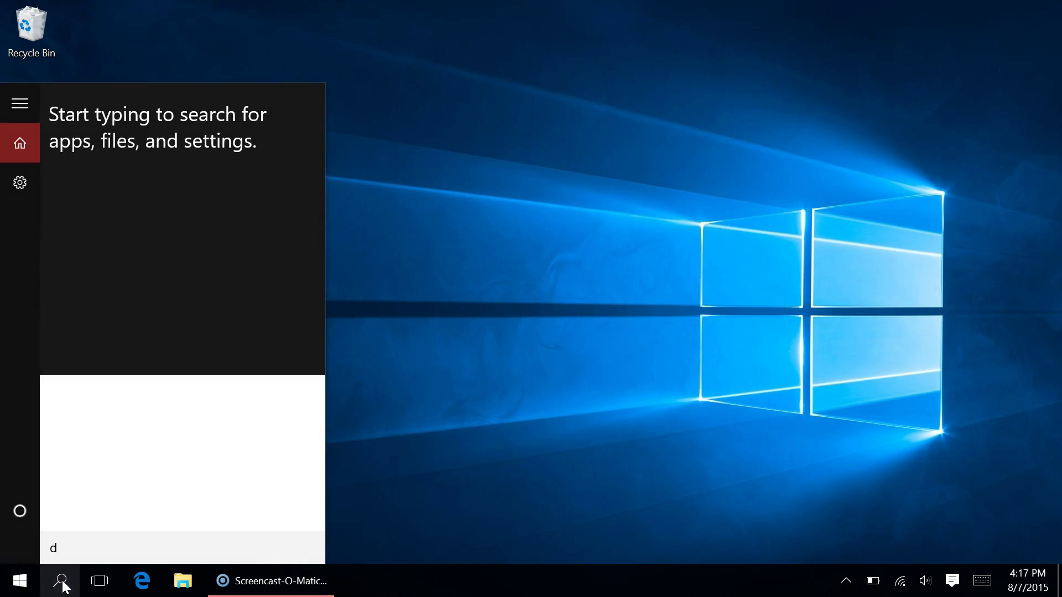
pyautogui.write('device')
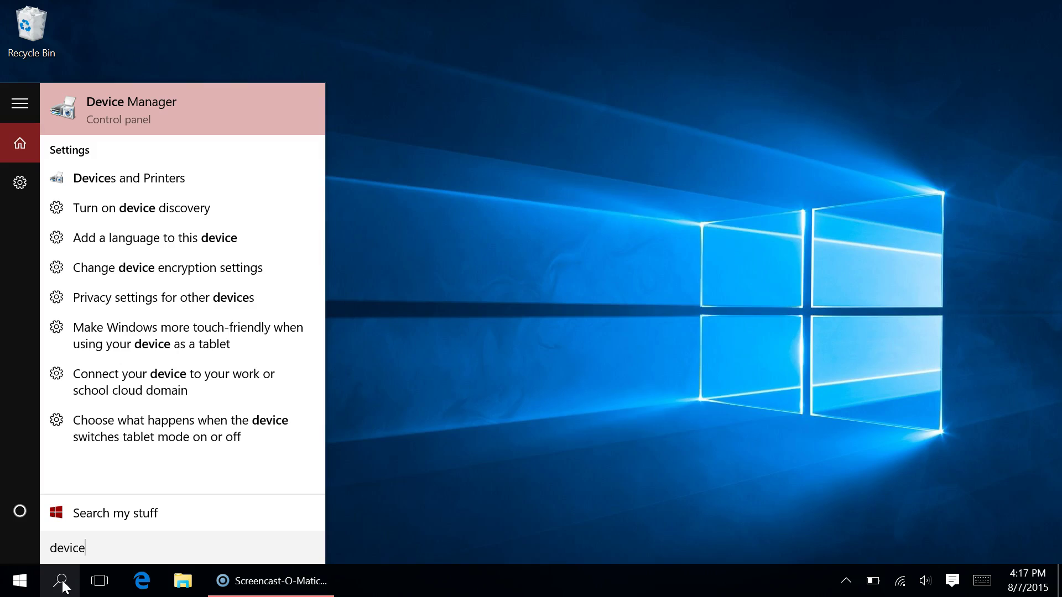
pyautogui.click(390, 539)
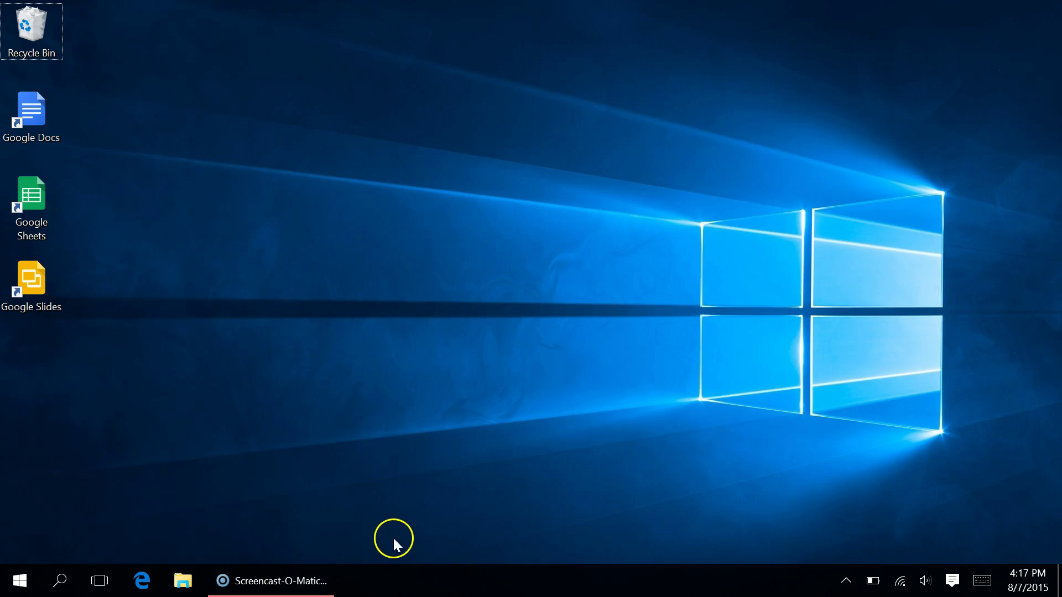
# - Set taskbar search to Hidden, then switch it back to 'Show search box'
pyautogui.rightClick(59, 588)
pyautogui.moveTo(155, 391)
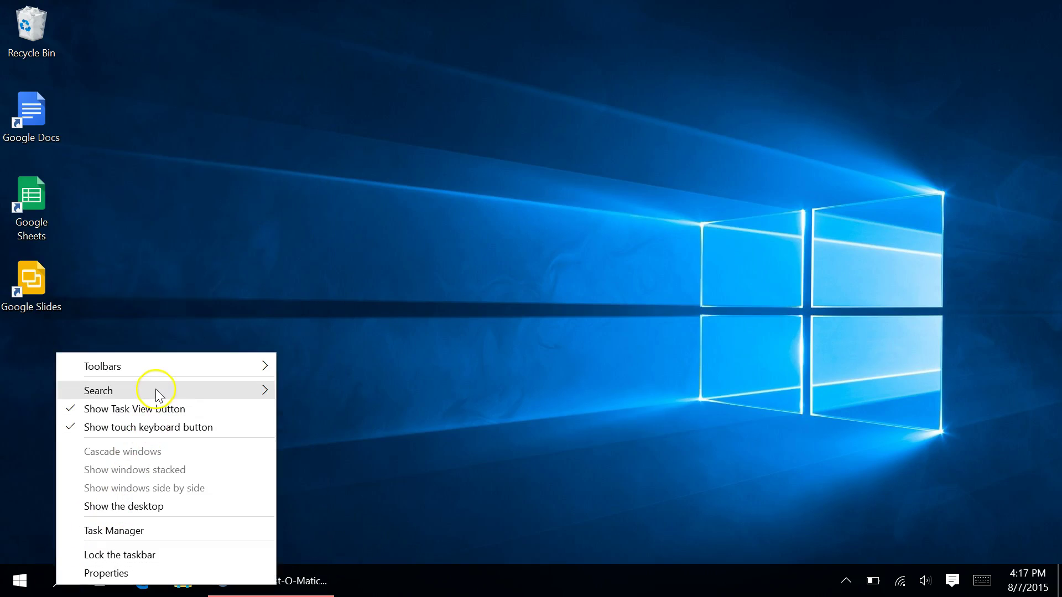
pyautogui.click(324, 390)
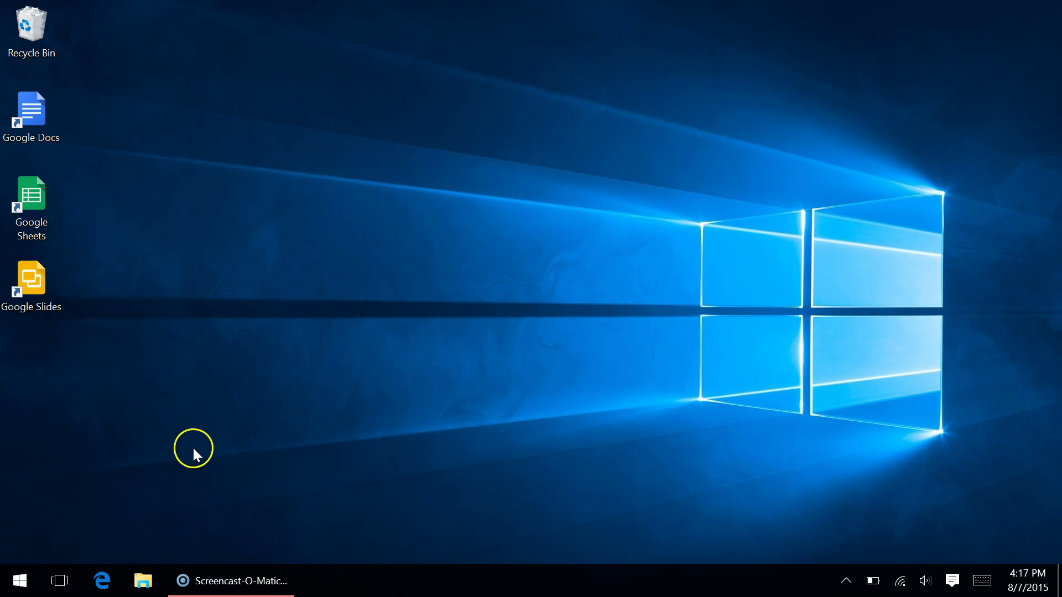
pyautogui.rightClick(40, 579)
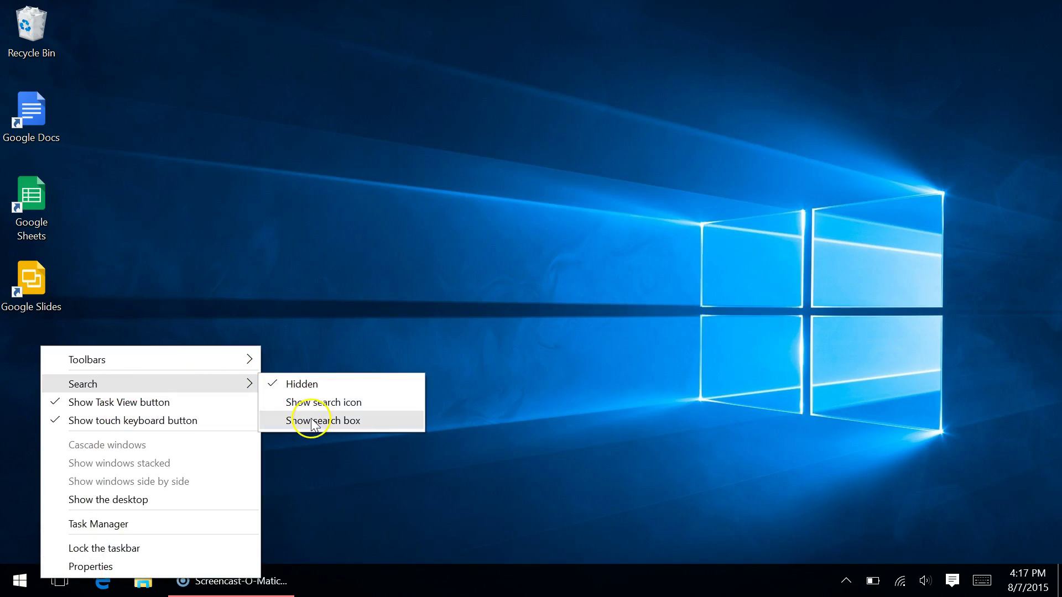
pyautogui.click(311, 422)
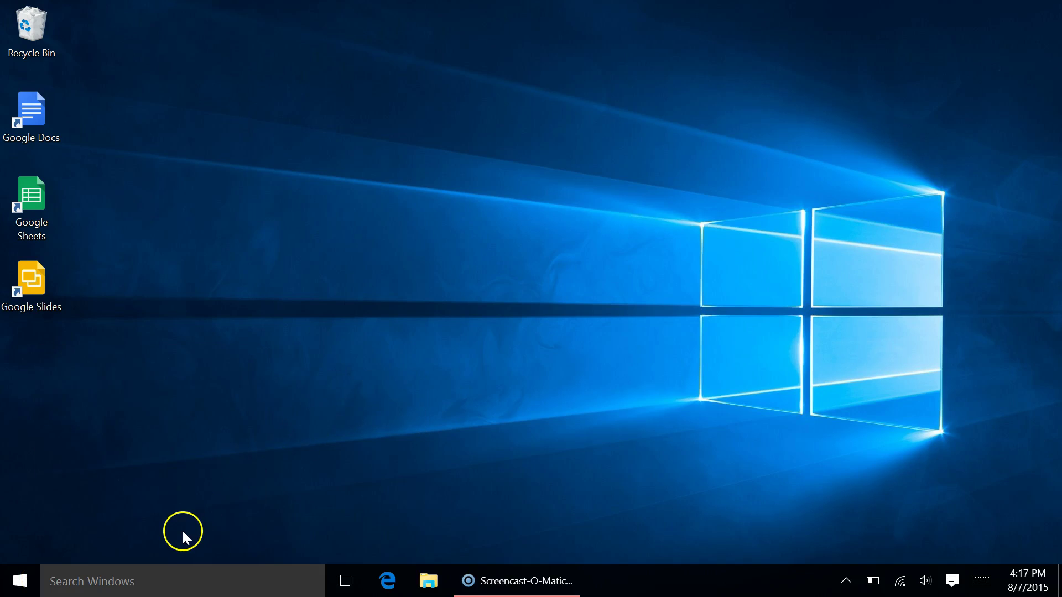